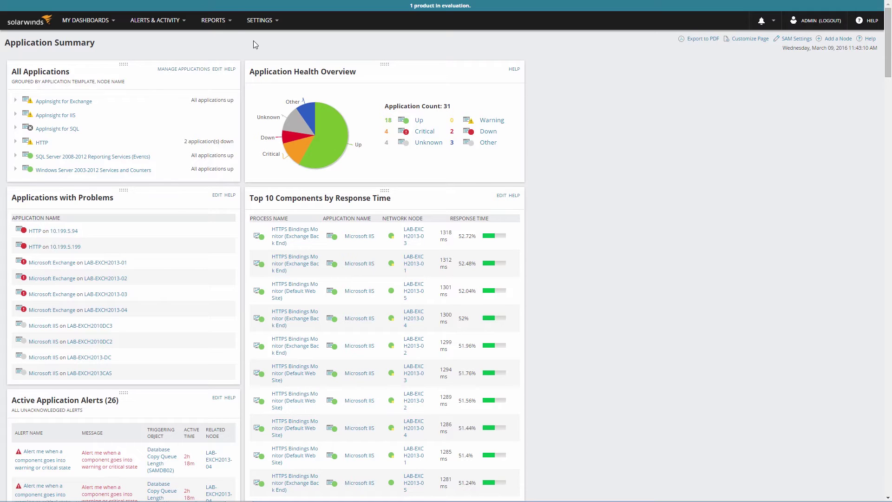
Go to SAM Settings and start manually assigning application monitors.
{"action": "mouse_move", "coordinate": [260, 20]}
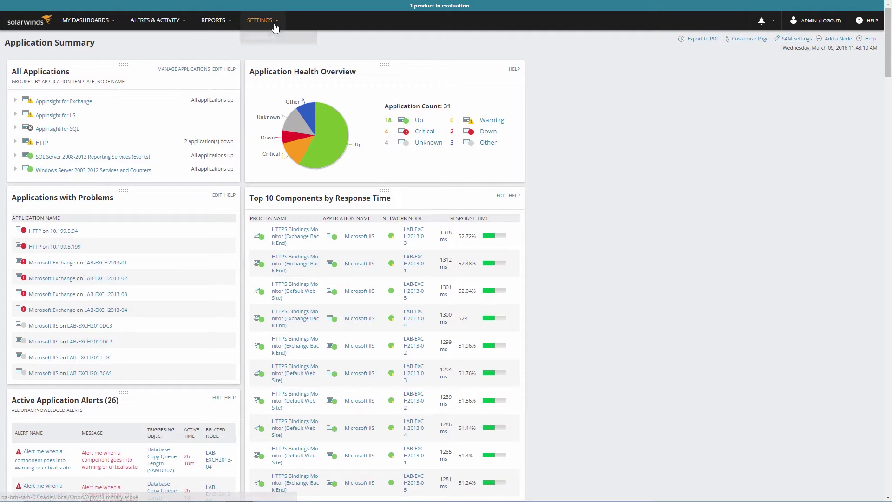
{"action": "left_click", "coordinate": [274, 36]}
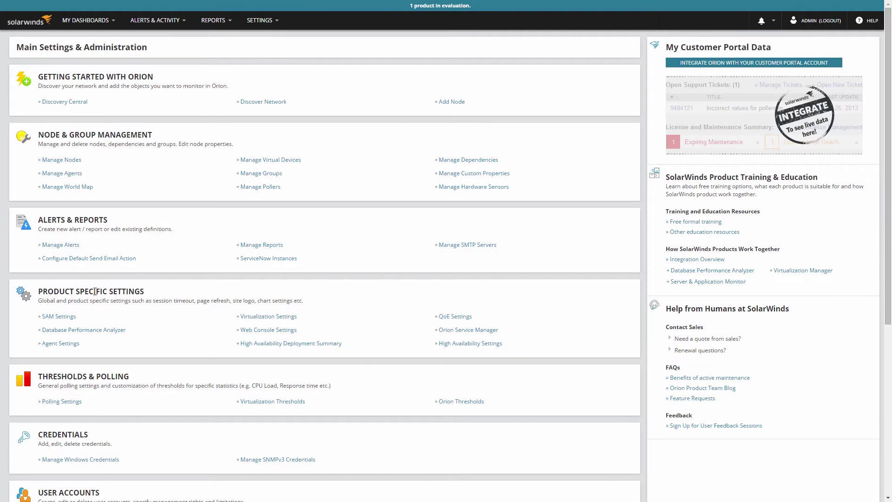
{"action": "left_click", "coordinate": [66, 318]}
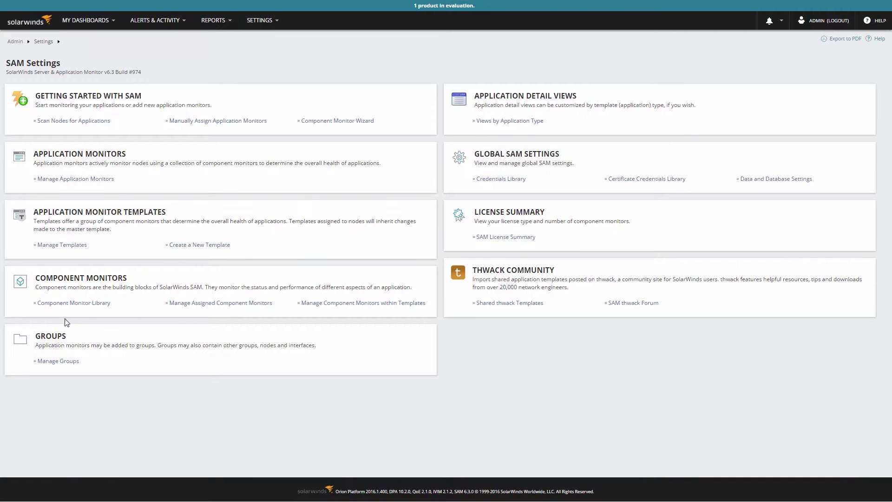
{"action": "left_click", "coordinate": [196, 121]}
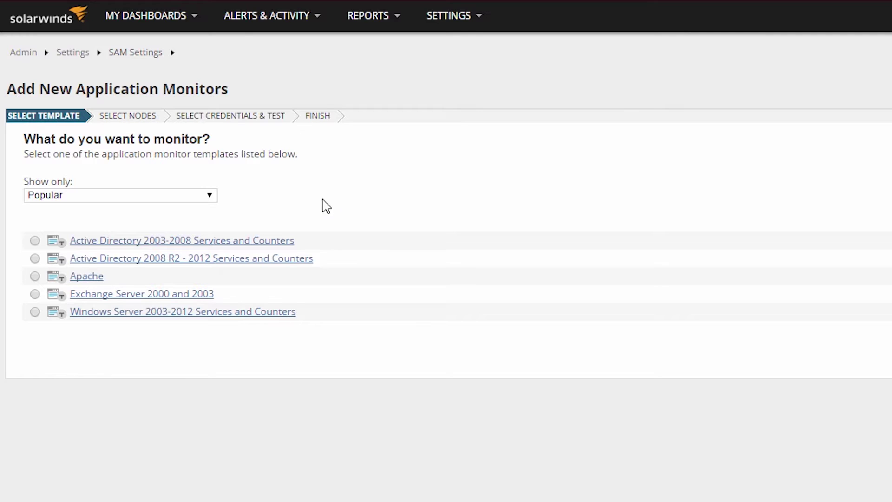
Filter templates to SQL Server and choose SQL Server 2008-2012 Reporting Services (Events).
{"action": "left_click", "coordinate": [199, 197]}
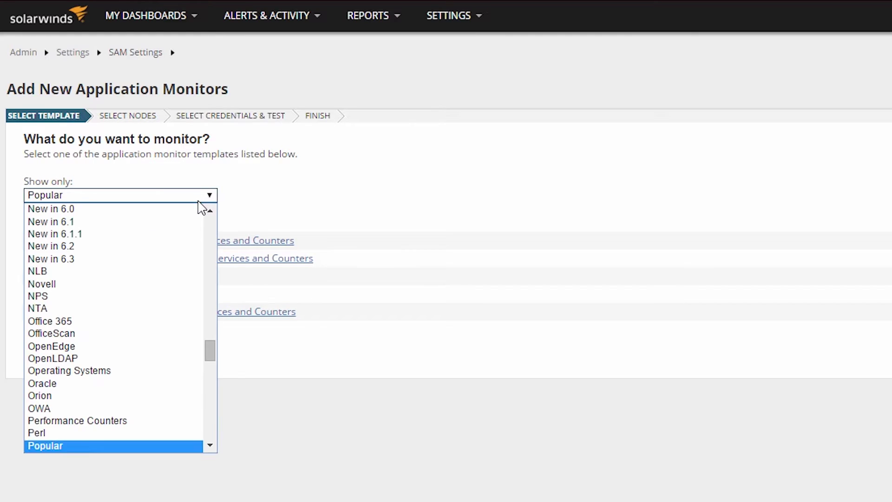
{"action": "scroll", "coordinate": [186, 254], "scroll_direction": "down", "scroll_amount": 9}
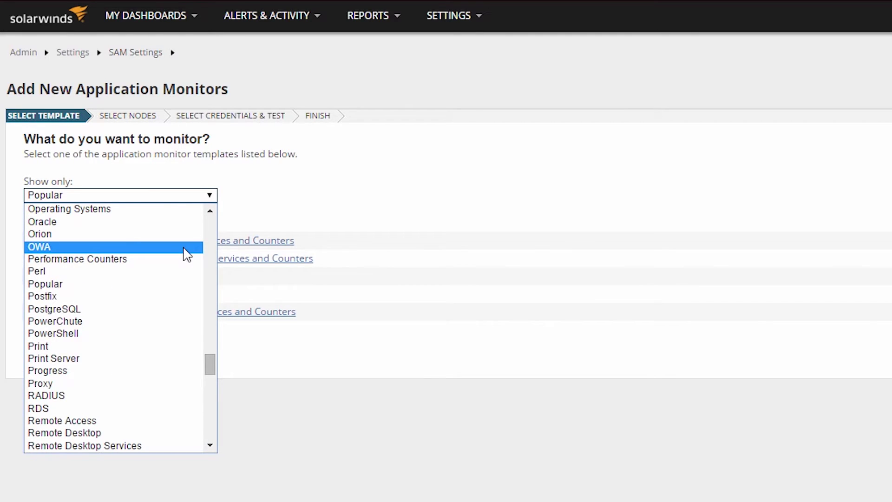
{"action": "scroll", "coordinate": [186, 255], "scroll_direction": "down", "scroll_amount": 4}
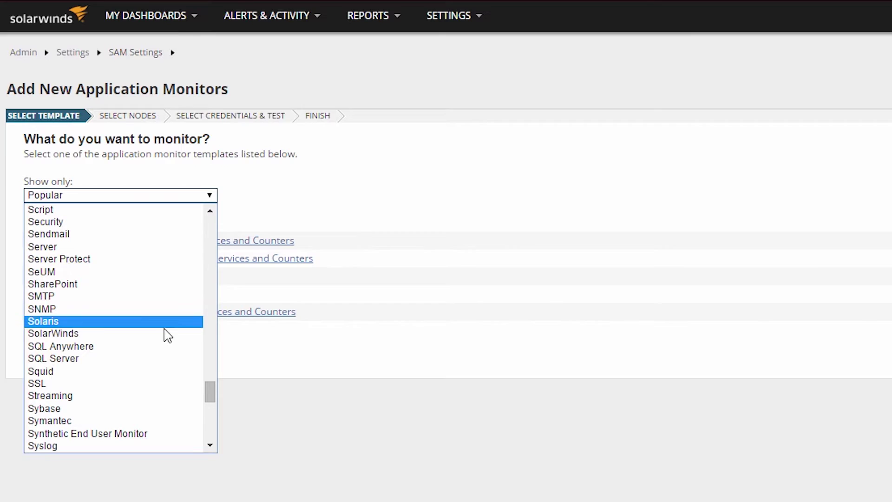
{"action": "left_click", "coordinate": [163, 358]}
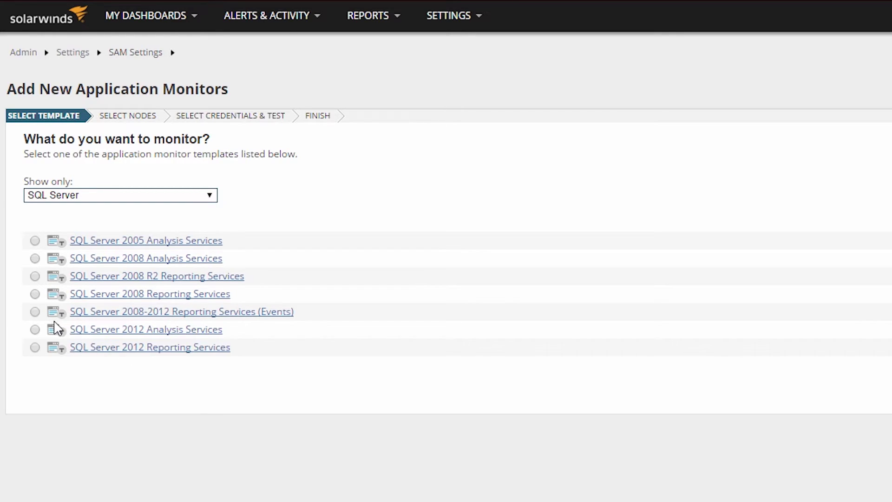
{"action": "left_click", "coordinate": [35, 311]}
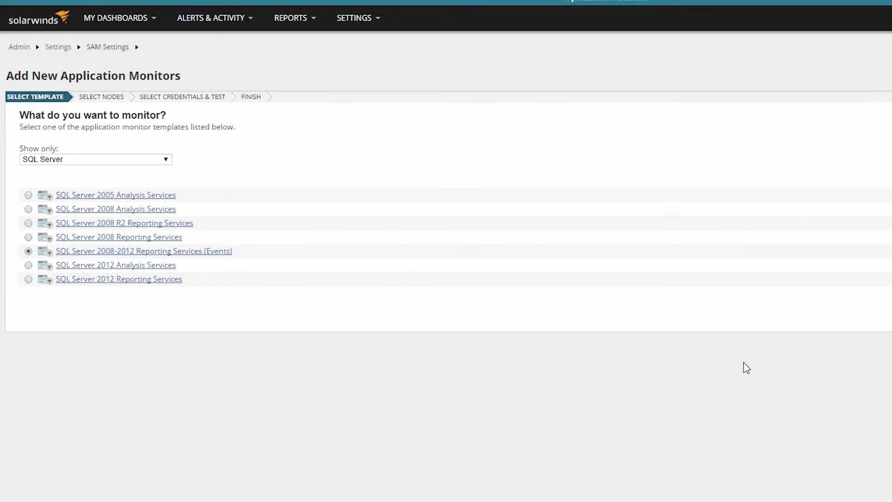
Advance to node selection, keeping the available nodes grouped by vendor.
{"action": "left_click", "coordinate": [830, 233]}
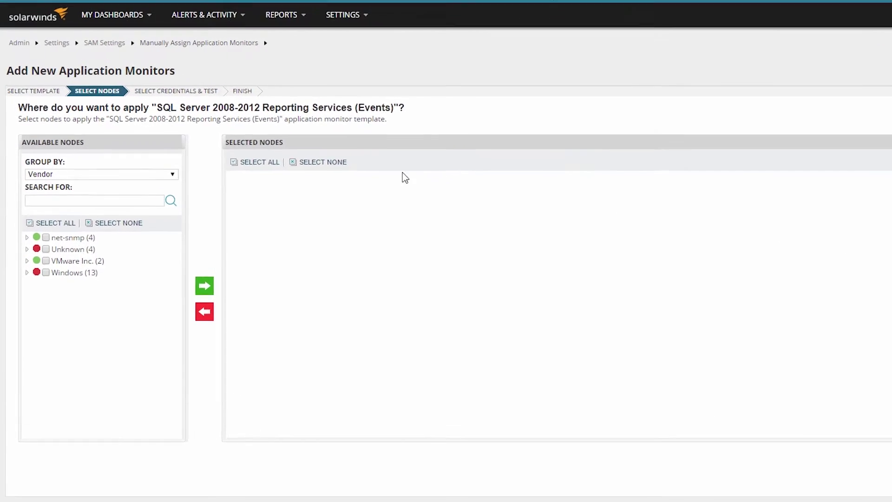
{"action": "left_click", "coordinate": [129, 141]}
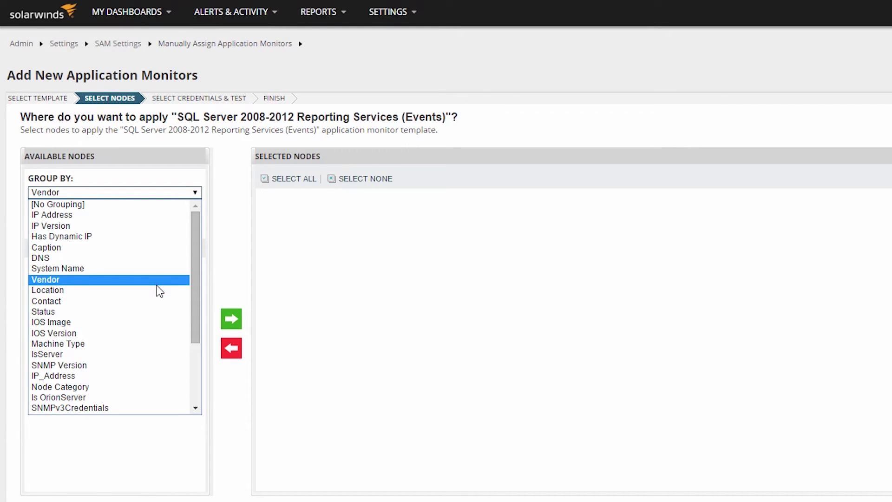
{"action": "left_click", "coordinate": [212, 275]}
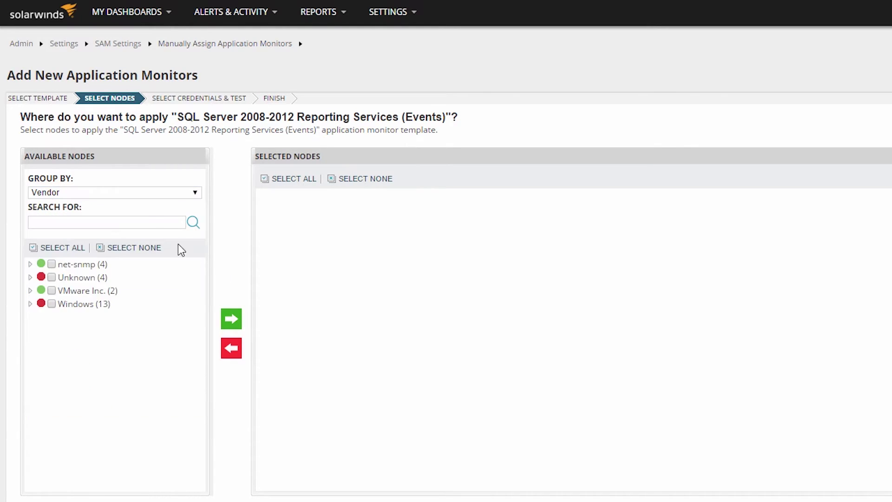
{"action": "left_click", "coordinate": [148, 224]}
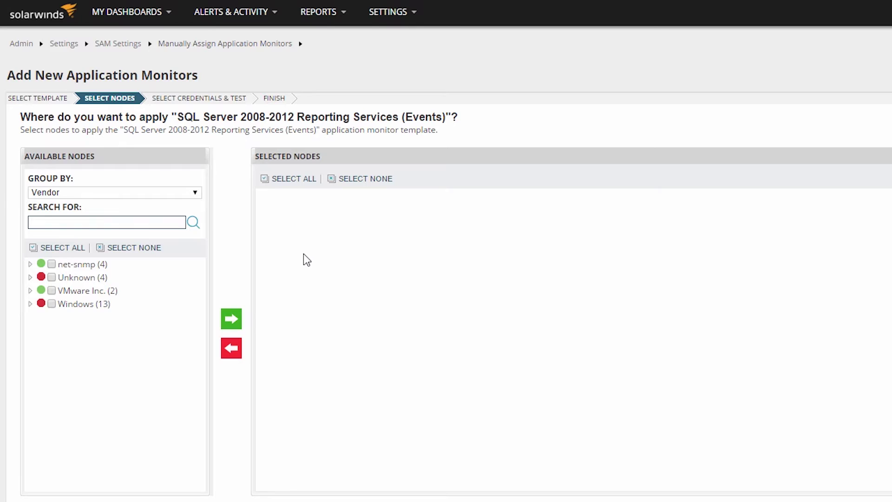
Add lab-aus-sam-04 from the Windows group to the selected nodes and continue to credentials.
{"action": "left_click", "coordinate": [30, 305]}
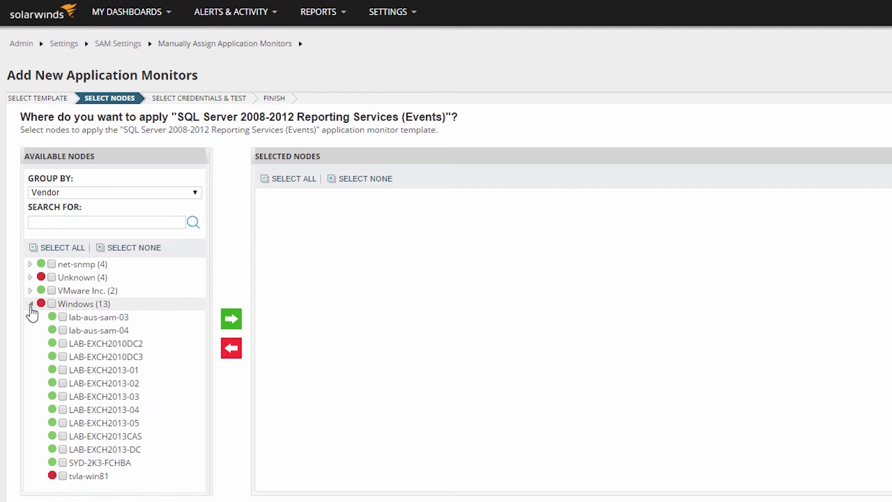
{"action": "left_click", "coordinate": [61, 336]}
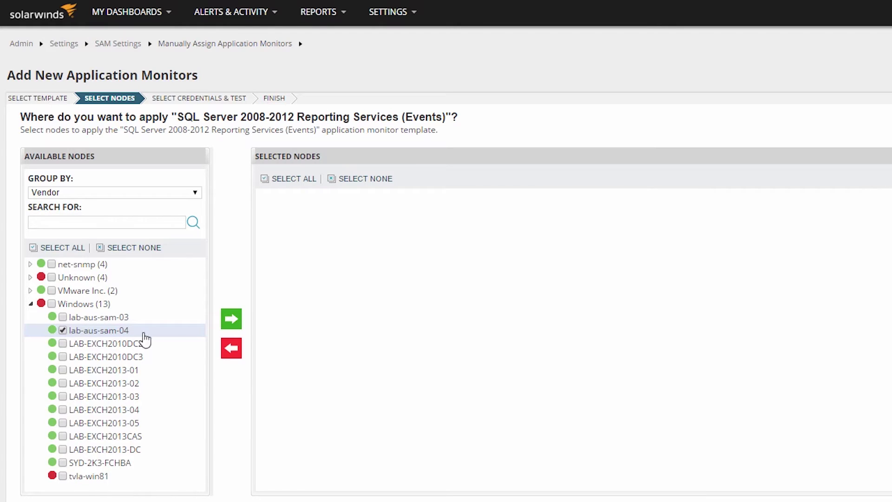
{"action": "left_click", "coordinate": [226, 321]}
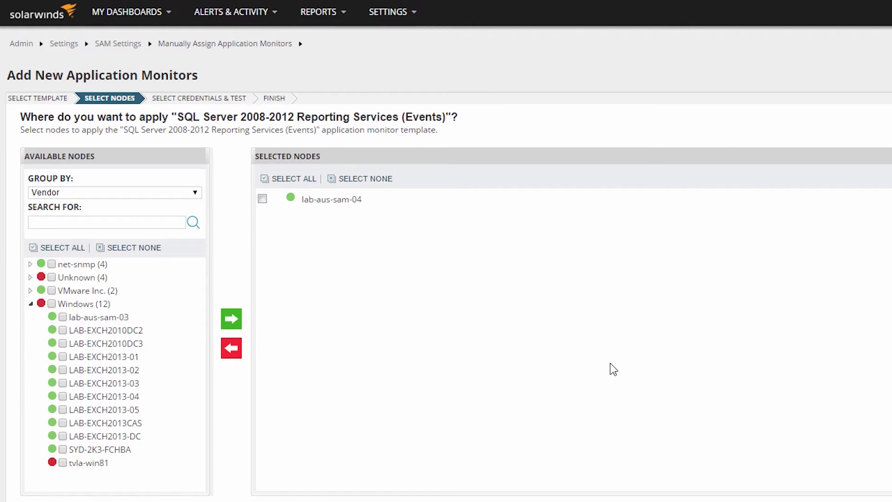
{"action": "left_click", "coordinate": [835, 374]}
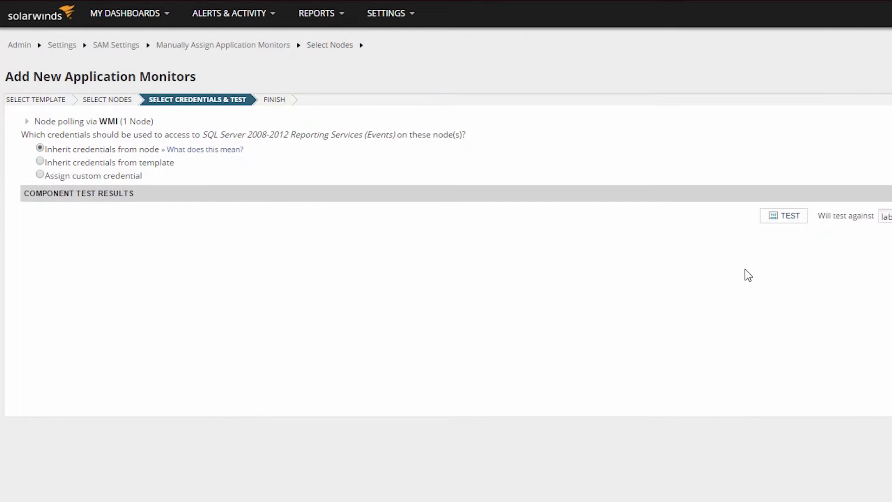
Test the Reporting Services components on lab-aus-sam-04, then assign the monitor.
{"action": "left_click", "coordinate": [789, 228]}
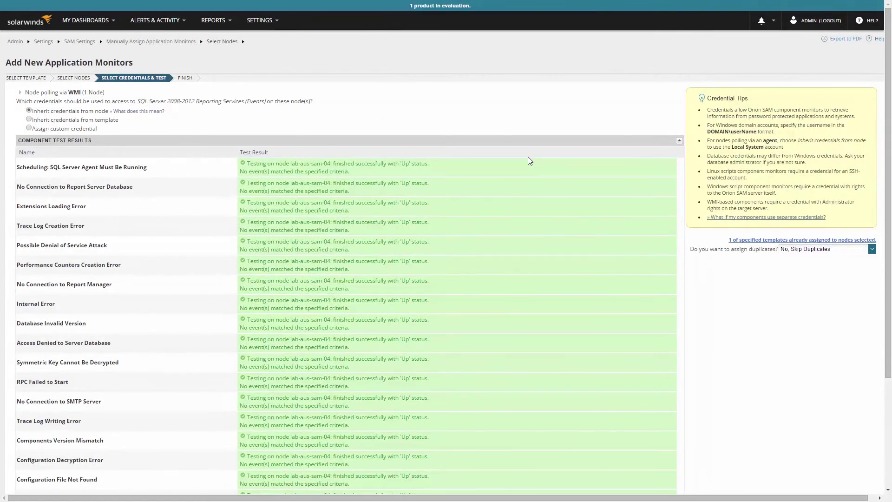
{"action": "scroll", "coordinate": [527, 158], "scroll_direction": "down", "scroll_amount": 3}
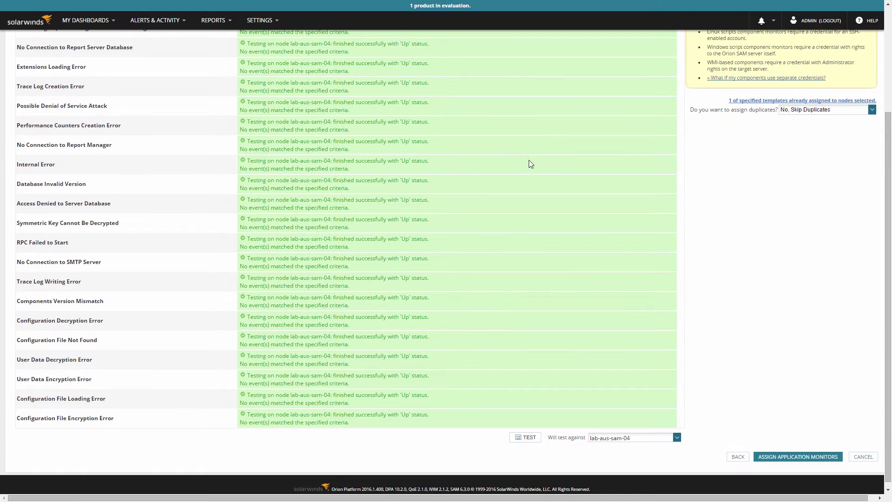
{"action": "left_click", "coordinate": [781, 457]}
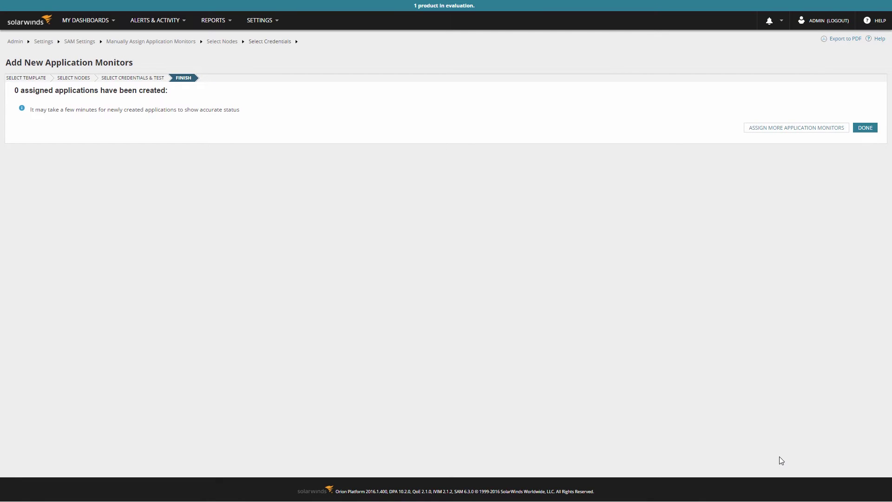
Finish the wizard and open Manage Templates under Settings > All Settings > SAM Settings.
{"action": "left_click", "coordinate": [864, 127]}
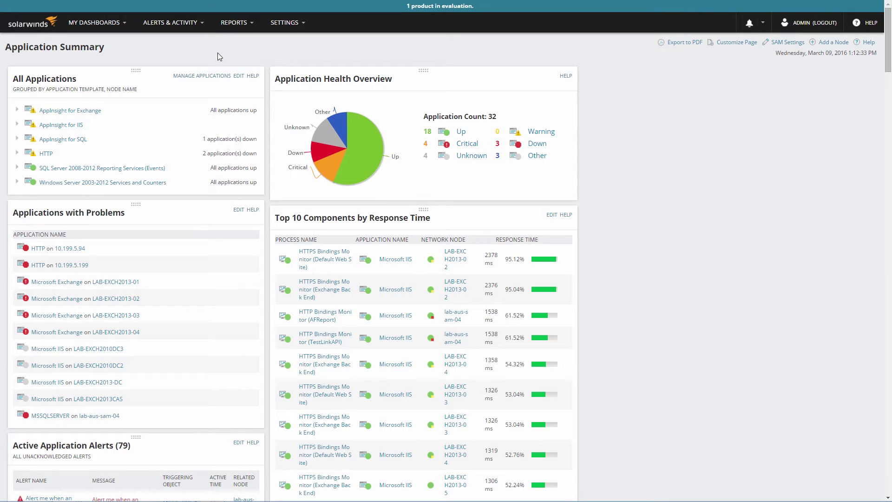
{"action": "mouse_move", "coordinate": [291, 24]}
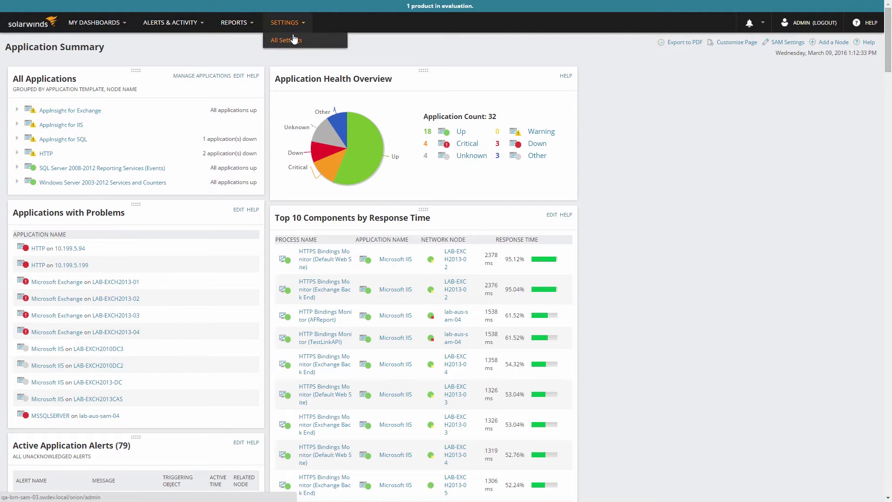
{"action": "left_click", "coordinate": [293, 39]}
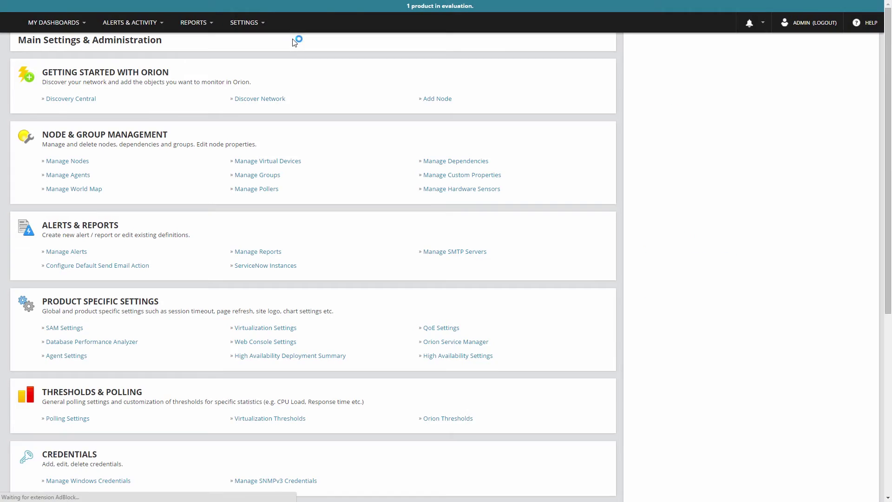
{"action": "left_click", "coordinate": [79, 339]}
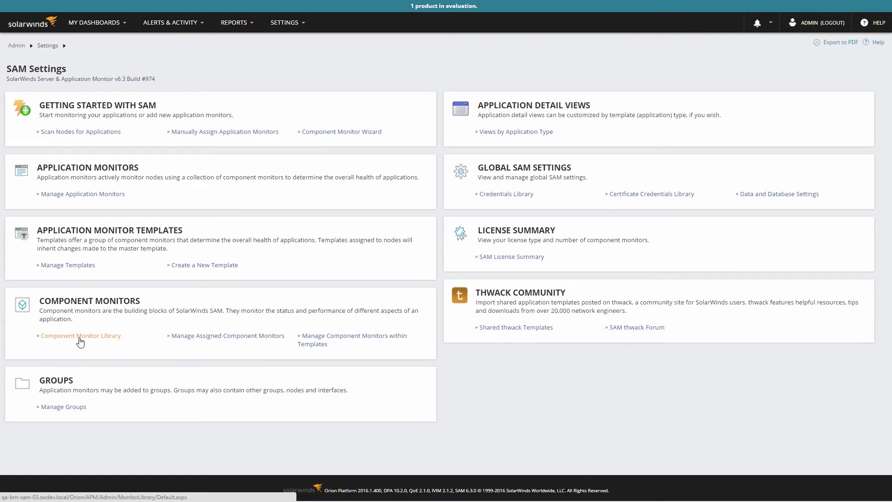
{"action": "left_click", "coordinate": [88, 267]}
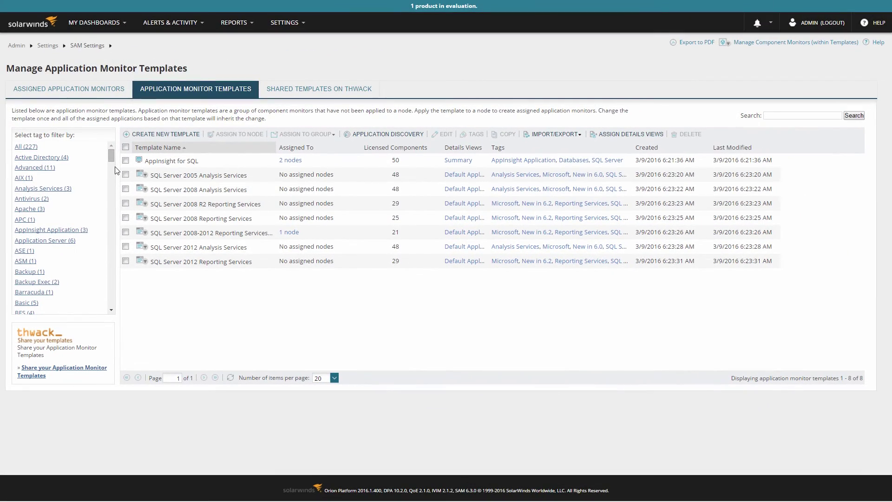
Select the AppInsight for SQL template and assign it to a node.
{"action": "left_click_drag", "start_coordinate": [111, 157], "coordinate": [101, 276]}
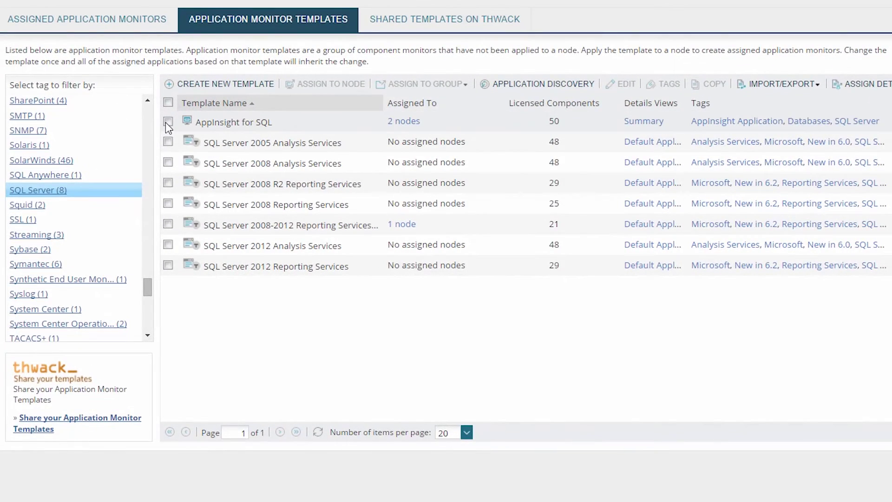
{"action": "left_click", "coordinate": [167, 122]}
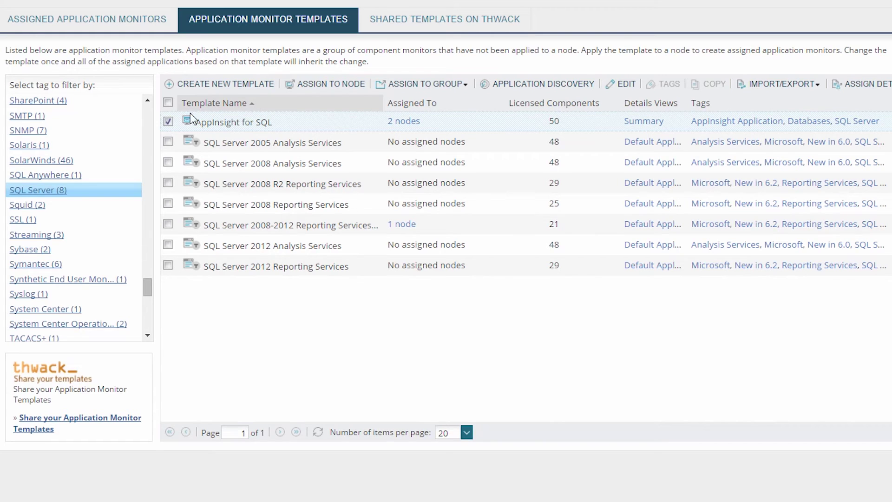
{"action": "left_click", "coordinate": [302, 92]}
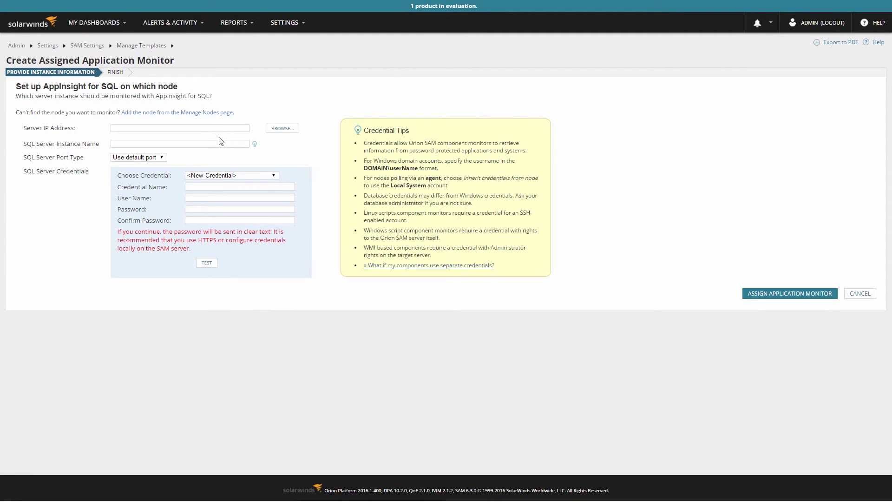
Browse and select lab-aus-sam-04 from the Windows nodes as the SQL server.
{"action": "left_click", "coordinate": [271, 128]}
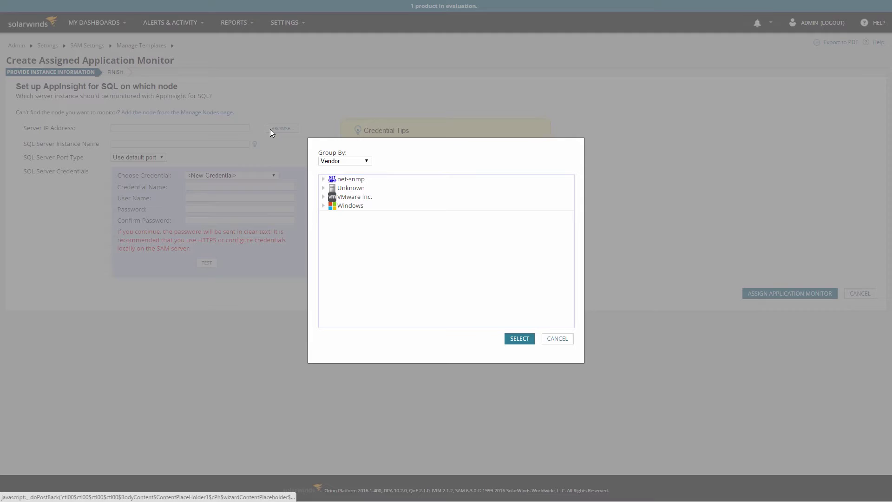
{"action": "left_click", "coordinate": [323, 206]}
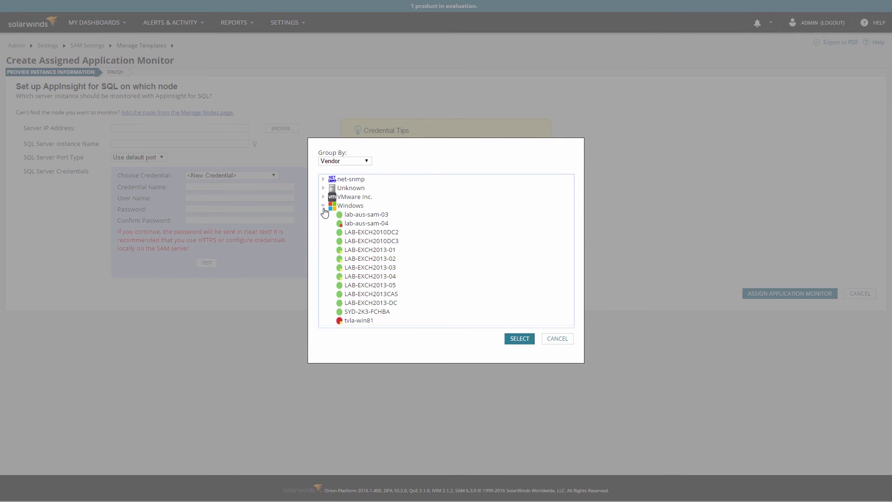
{"action": "left_click", "coordinate": [353, 223]}
{"action": "left_click", "coordinate": [522, 339]}
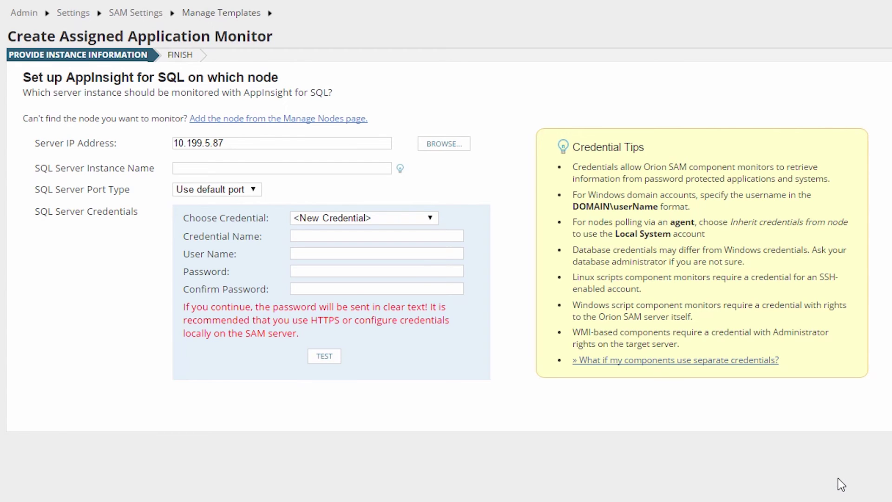
Keep the default SQL Server port, inherit credentials from the node, and test the connection.
{"action": "left_click", "coordinate": [253, 190]}
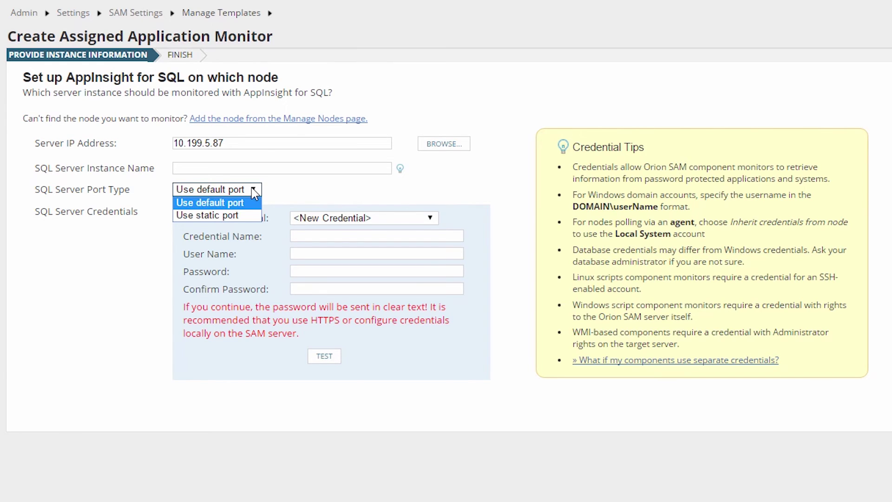
{"action": "left_click", "coordinate": [237, 216]}
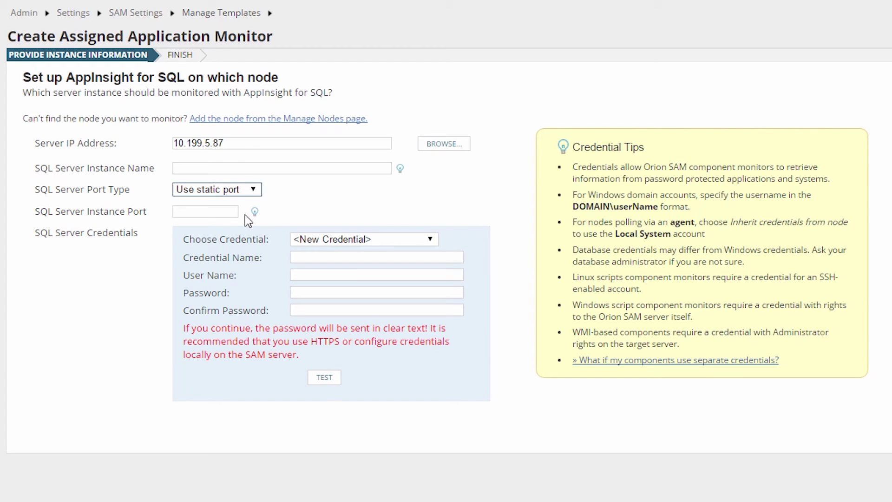
{"action": "left_click", "coordinate": [253, 191]}
{"action": "left_click", "coordinate": [233, 206]}
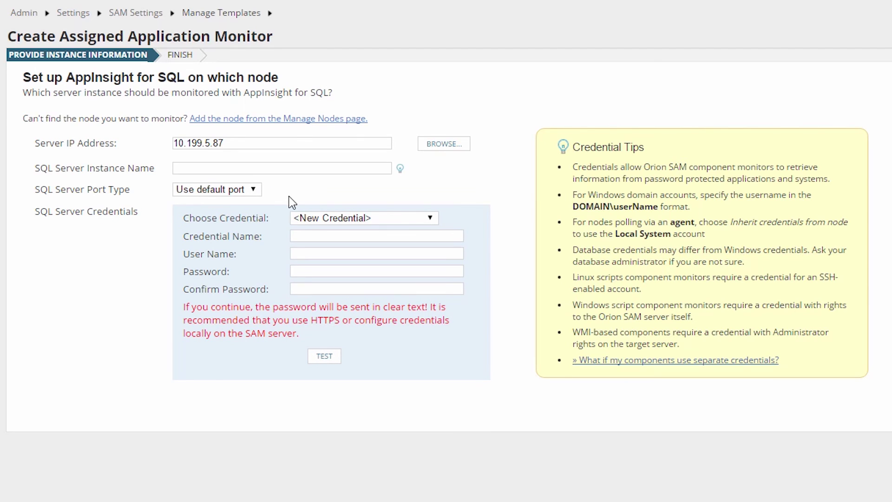
{"action": "left_click", "coordinate": [336, 217]}
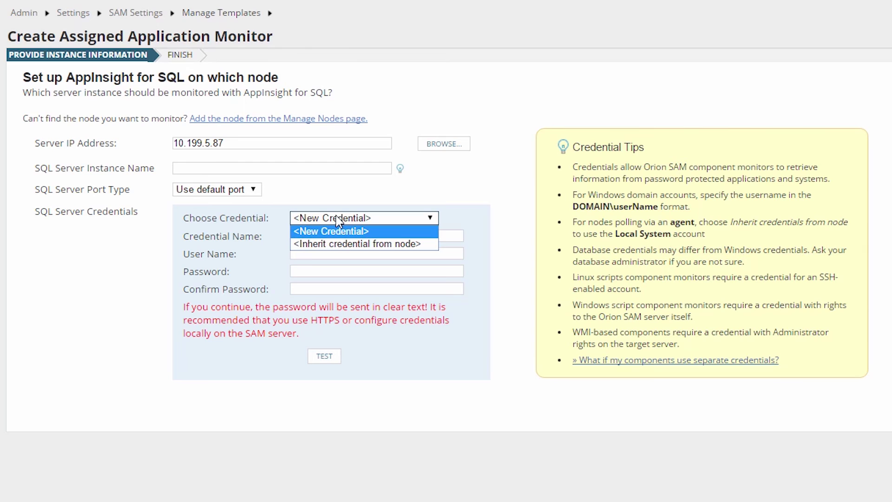
{"action": "left_click", "coordinate": [342, 243]}
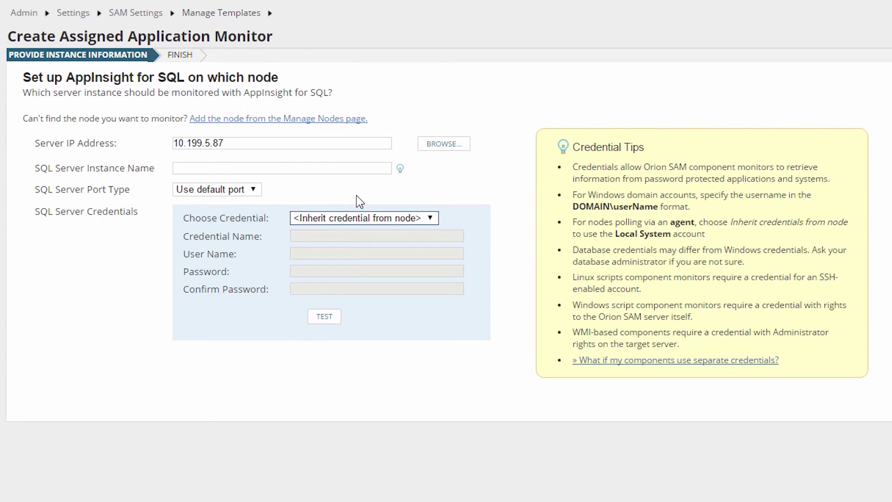
{"action": "left_click", "coordinate": [335, 318]}
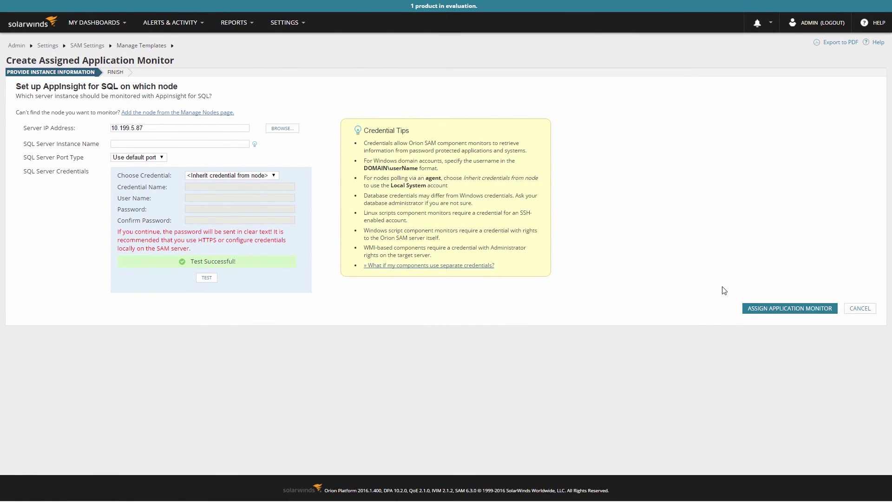
Create the AppInsight for SQL monitor and open MSSQLSERVER on lab-aus-sam-04 from All Applications.
{"action": "left_click", "coordinate": [767, 308]}
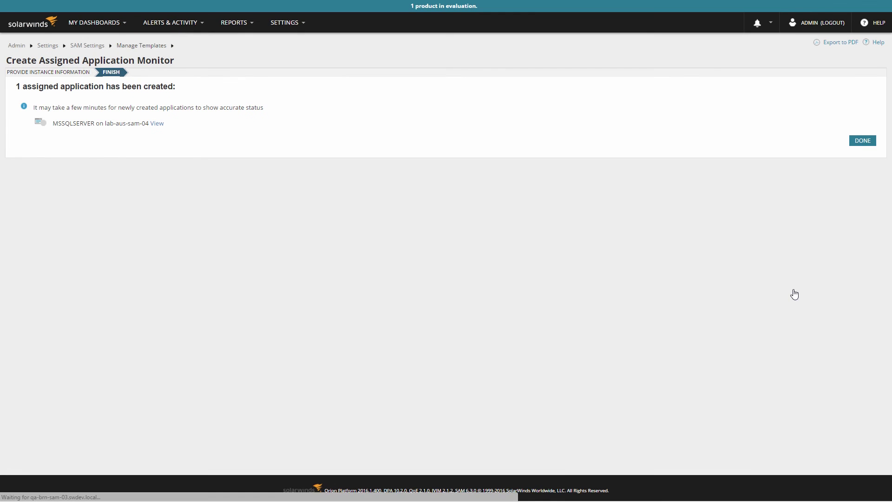
{"action": "left_click", "coordinate": [863, 141]}
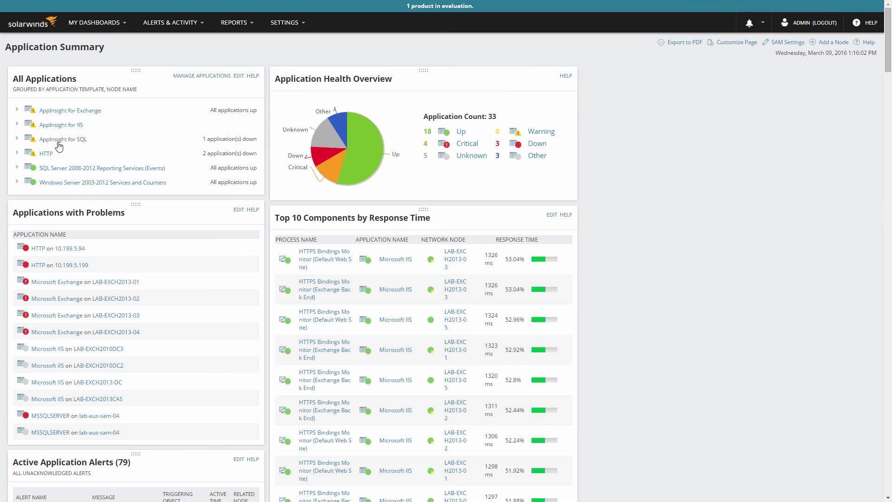
{"action": "left_click", "coordinate": [17, 139]}
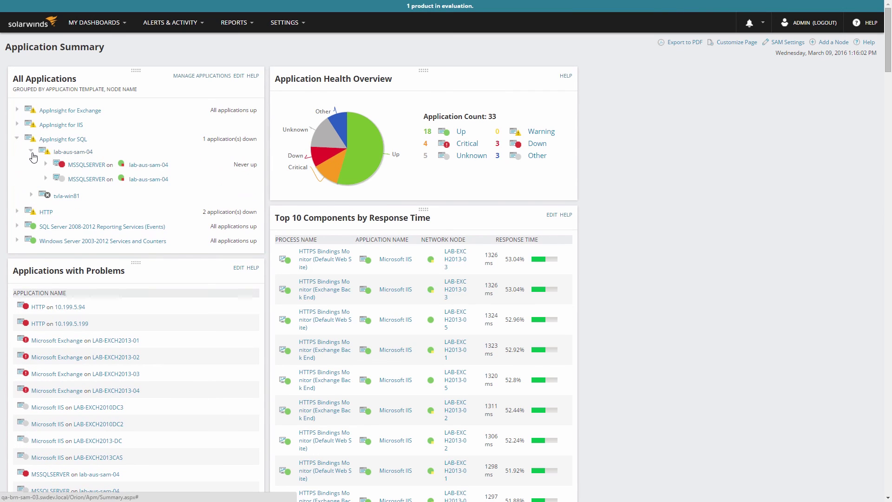
{"action": "left_click", "coordinate": [83, 166]}
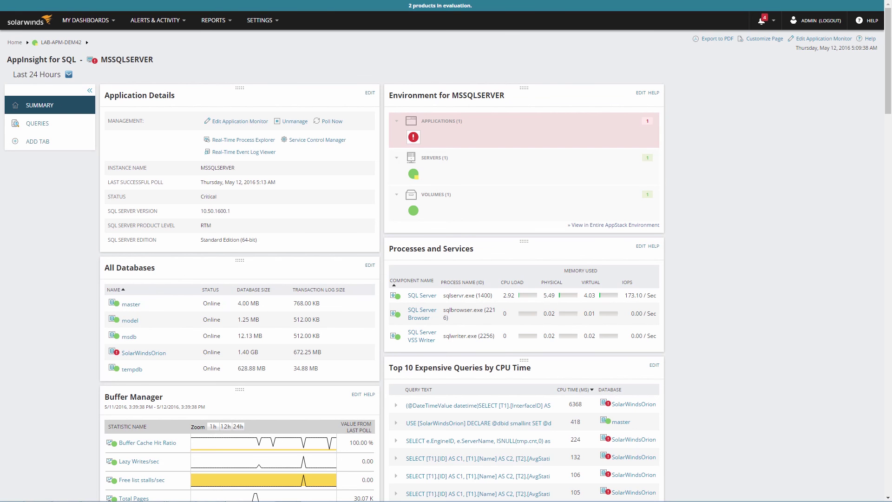